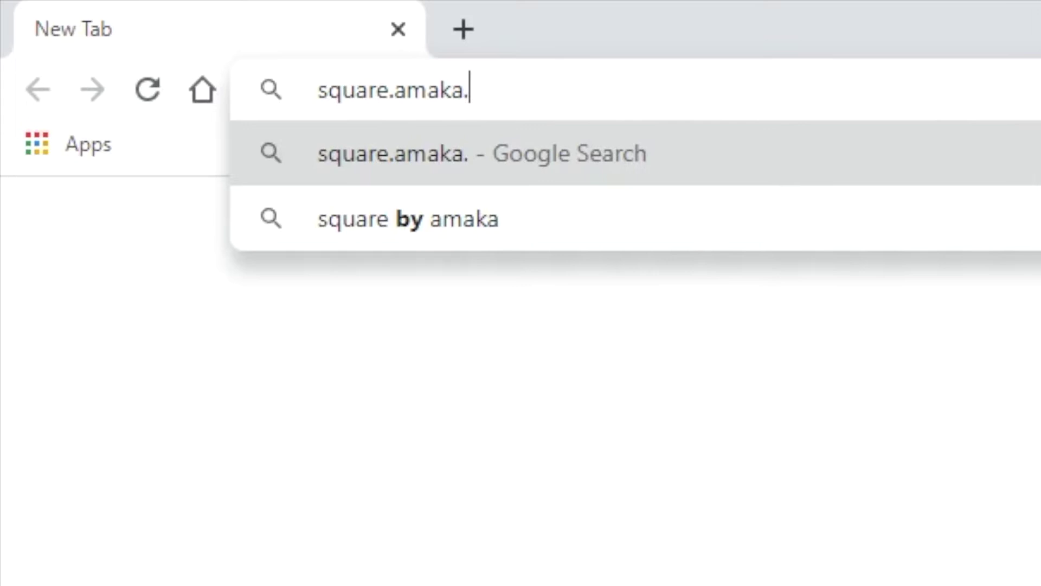
Load square.amaka.io, sign in to Globex Corporation's Square account and allow the requested permissions
type("i")
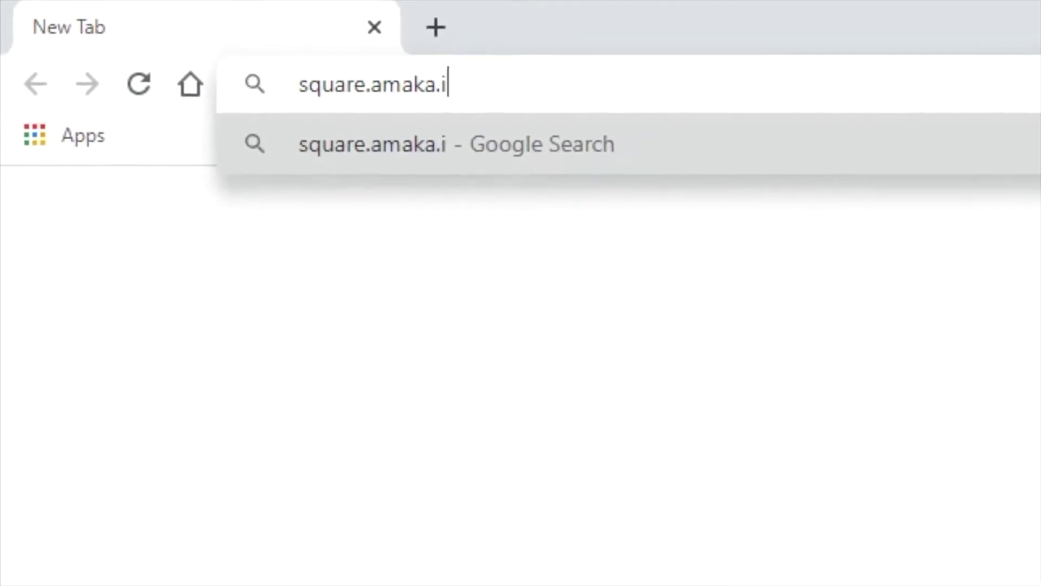
type("o")
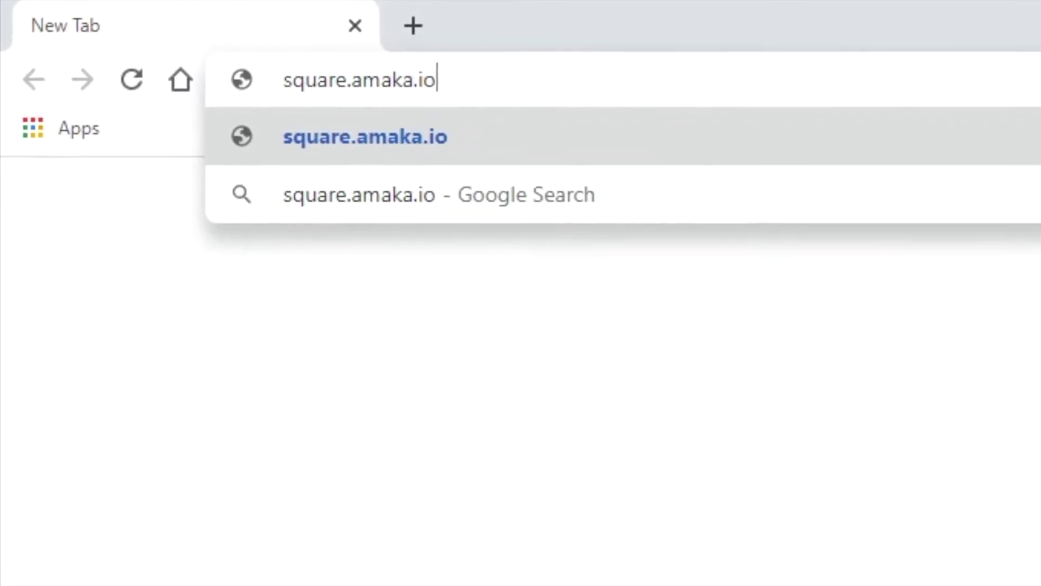
key("Return")
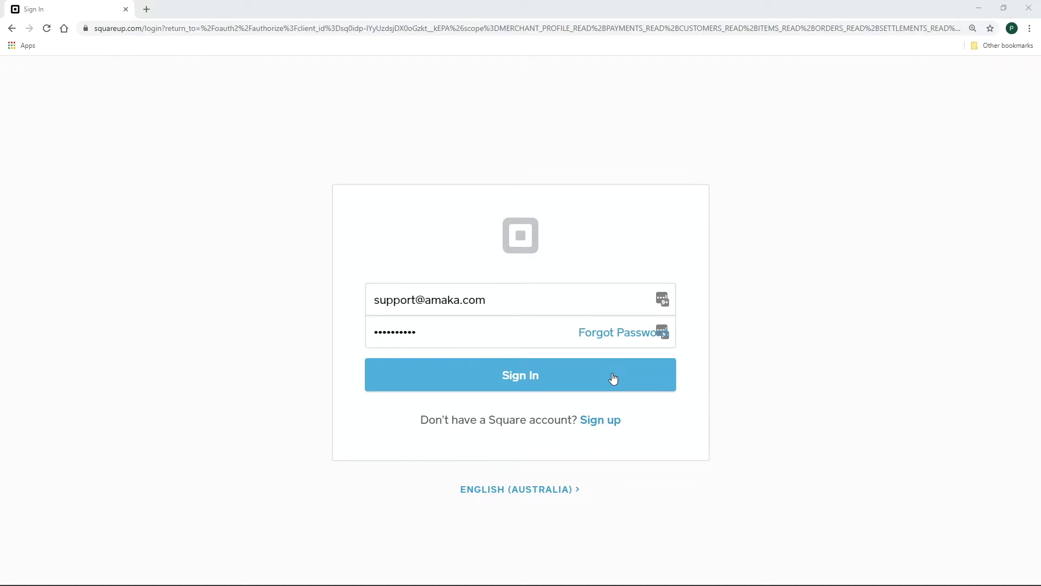
left_click(613, 377)
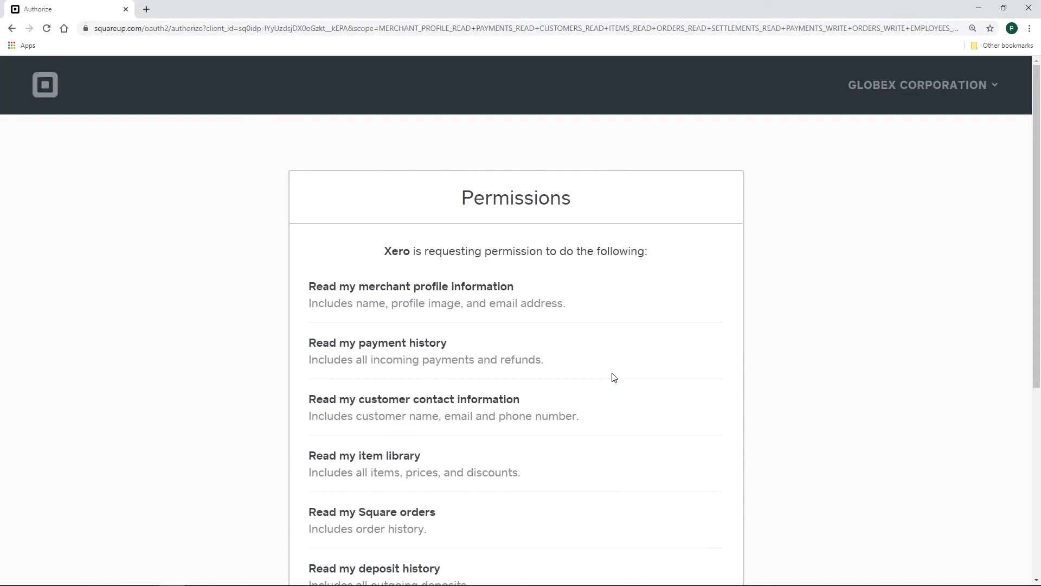
scroll(613, 378, "down", 5)
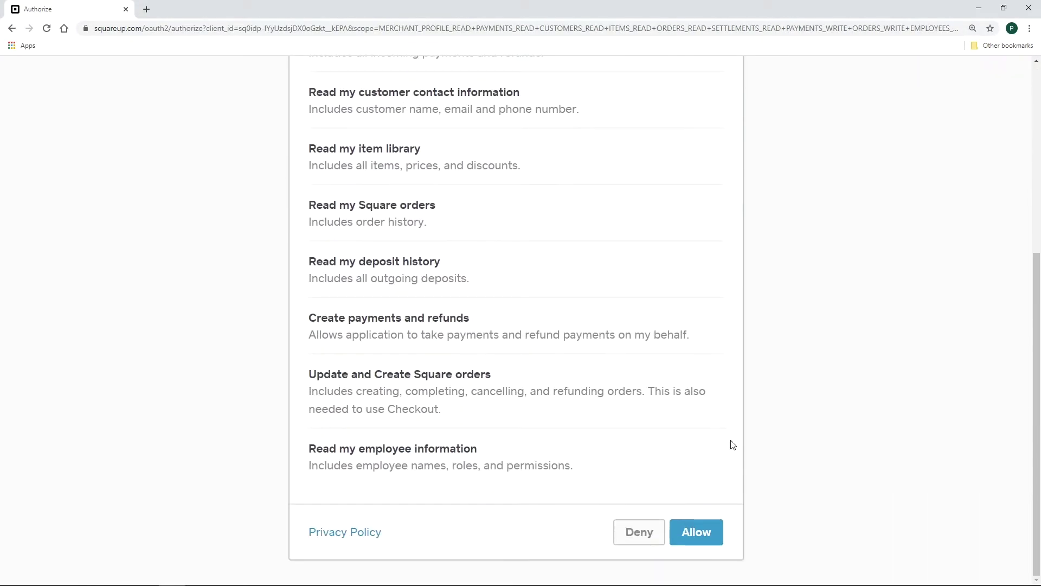
left_click(717, 538)
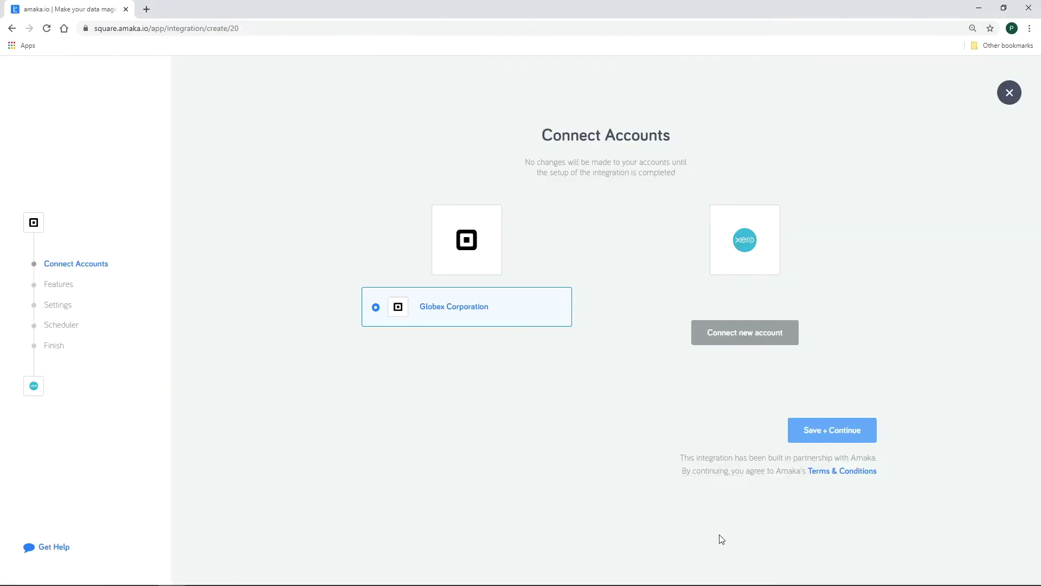
Connect a new Xero account, authorise Square Payments access, and save the linked accounts
left_click(747, 333)
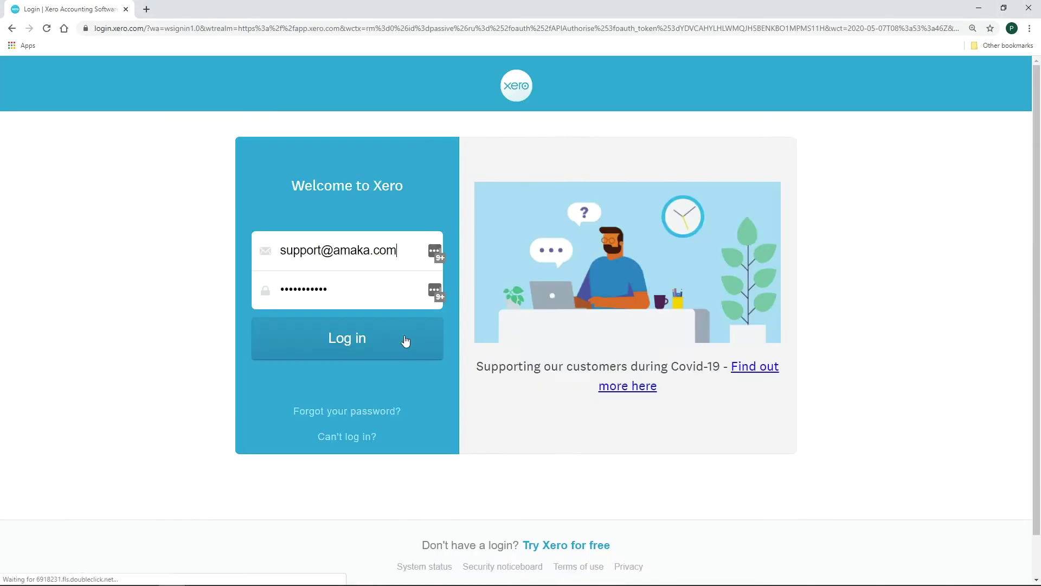
left_click(338, 337)
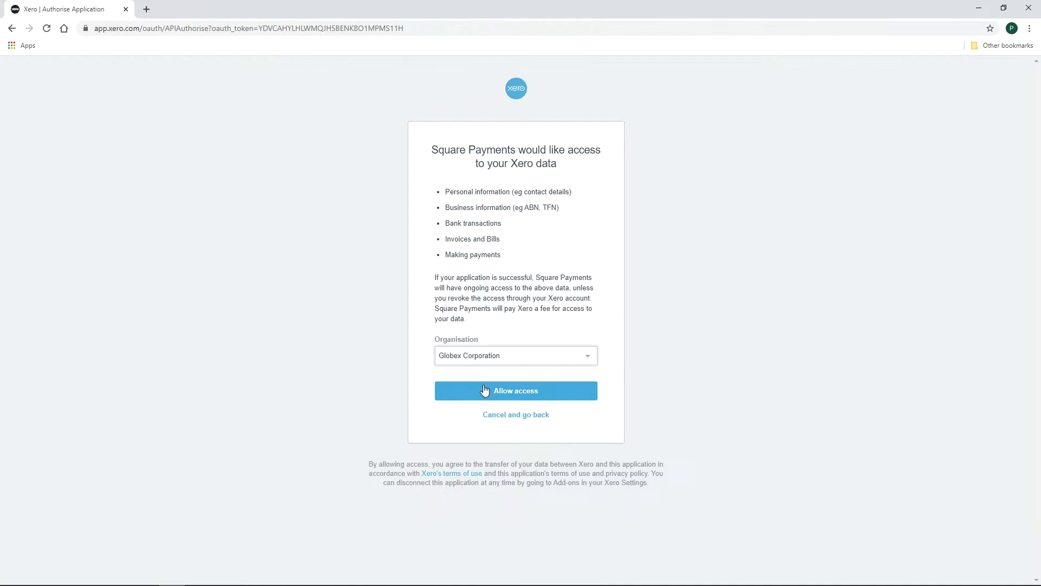
left_click(484, 390)
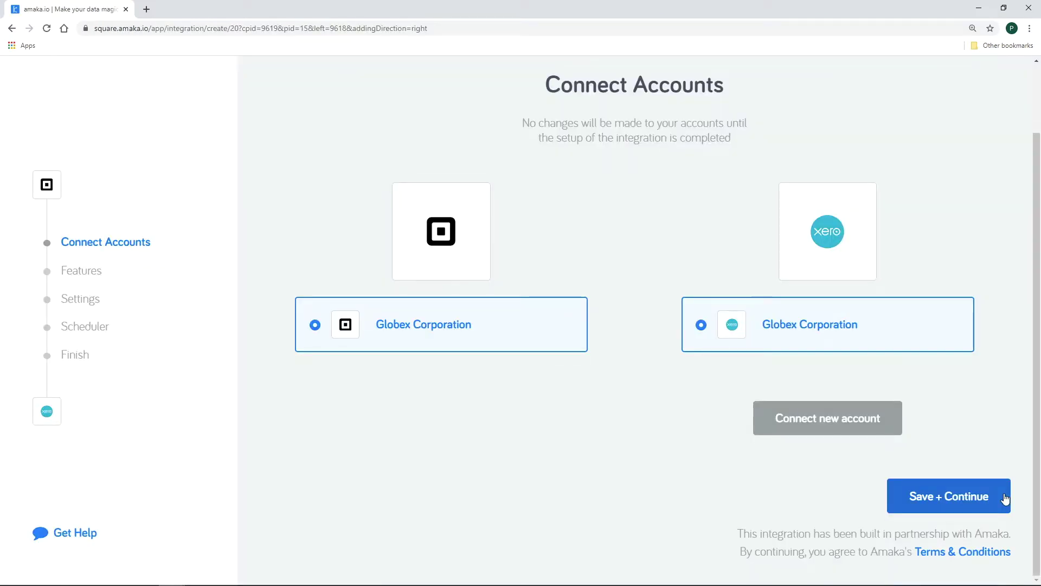
left_click(1003, 497)
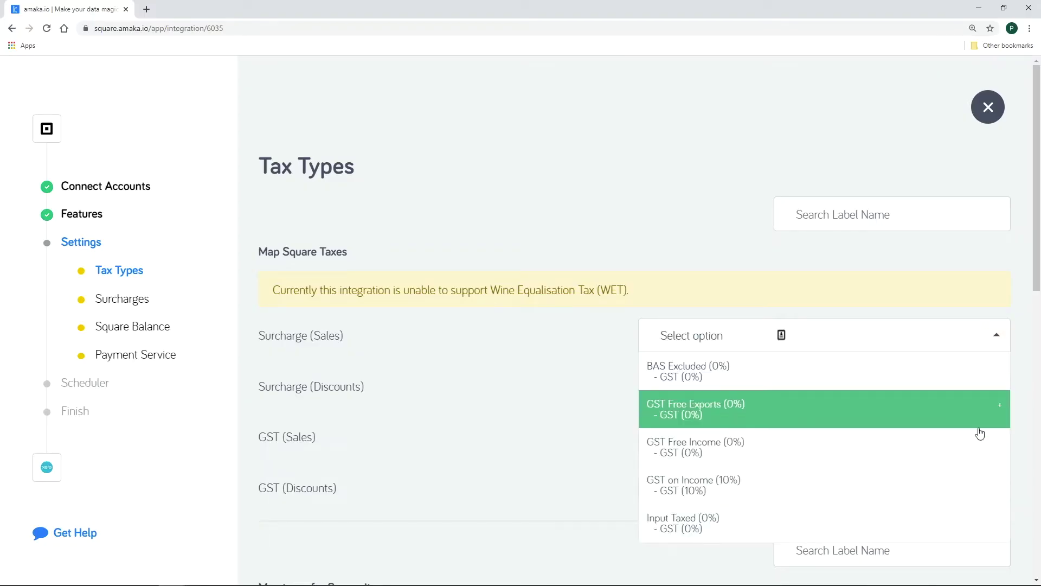
Set Surcharge and GST, for both Sales and Discounts, to GST on Income (10%)
left_click(965, 477)
left_click(996, 386)
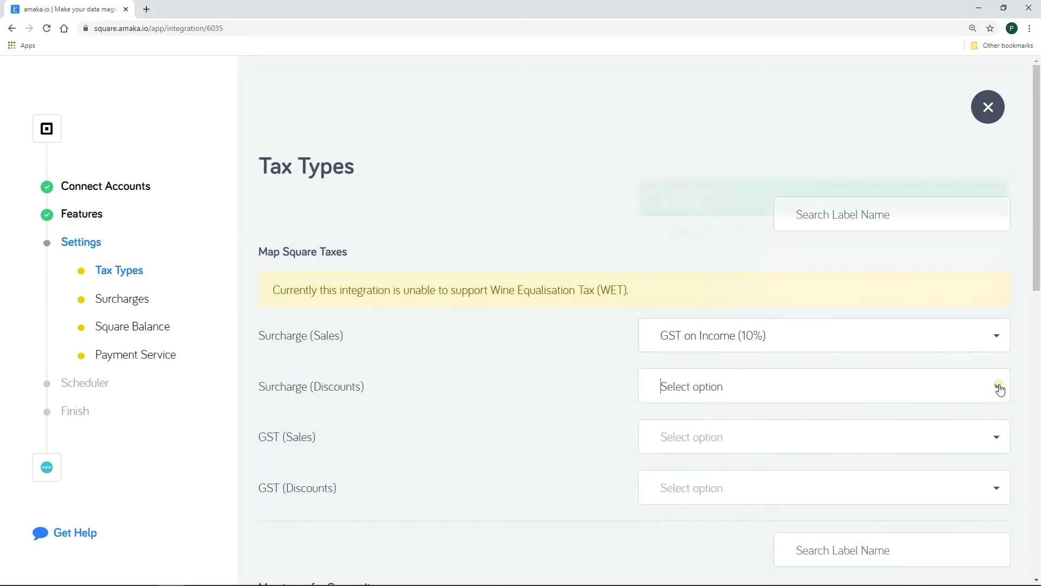
left_click(982, 310)
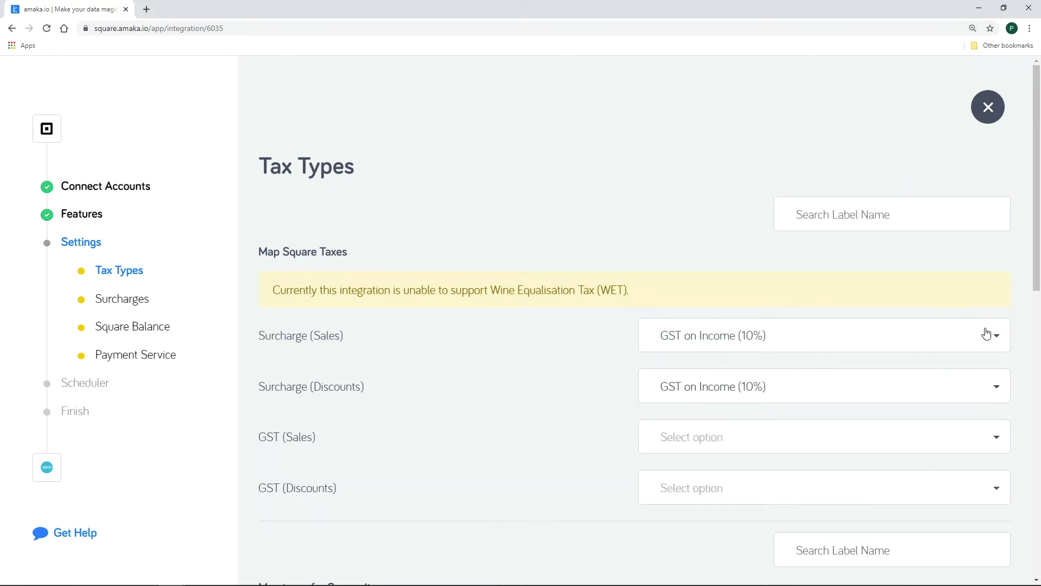
left_click(998, 440)
left_click(978, 372)
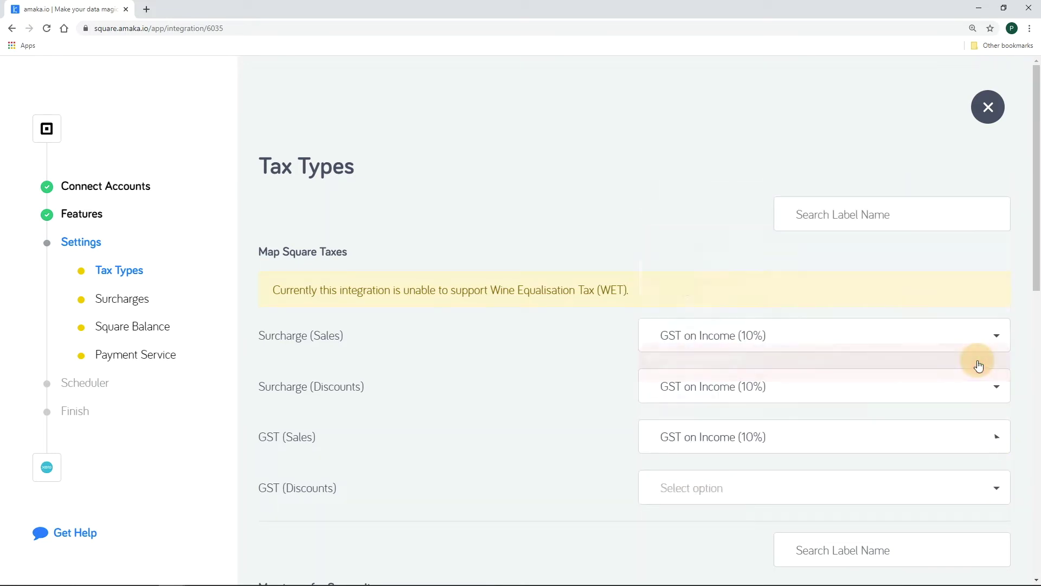
left_click(992, 486)
left_click(962, 421)
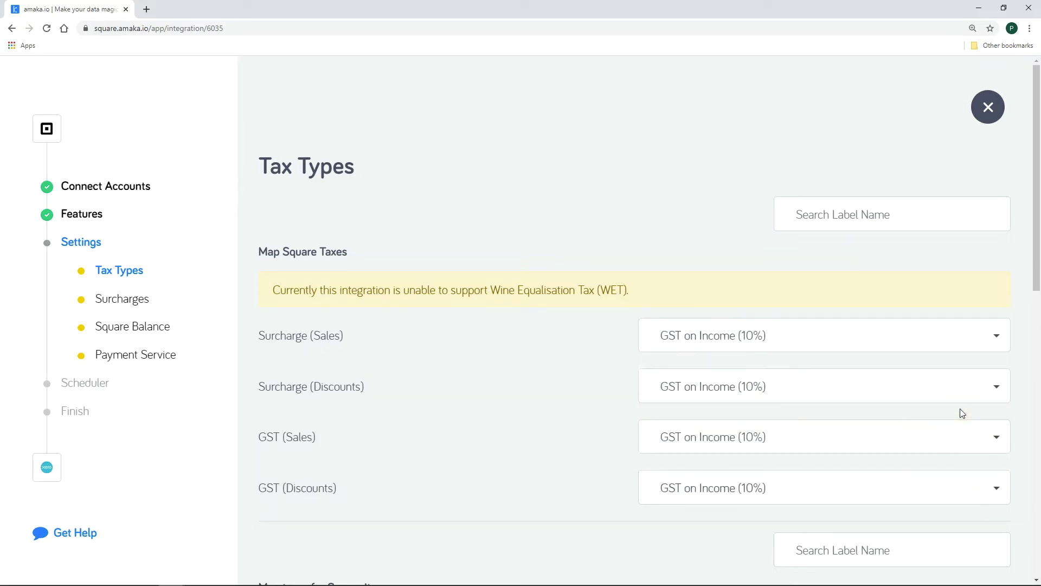
scroll(962, 413, "down", 7)
scroll(961, 414, "down", 5)
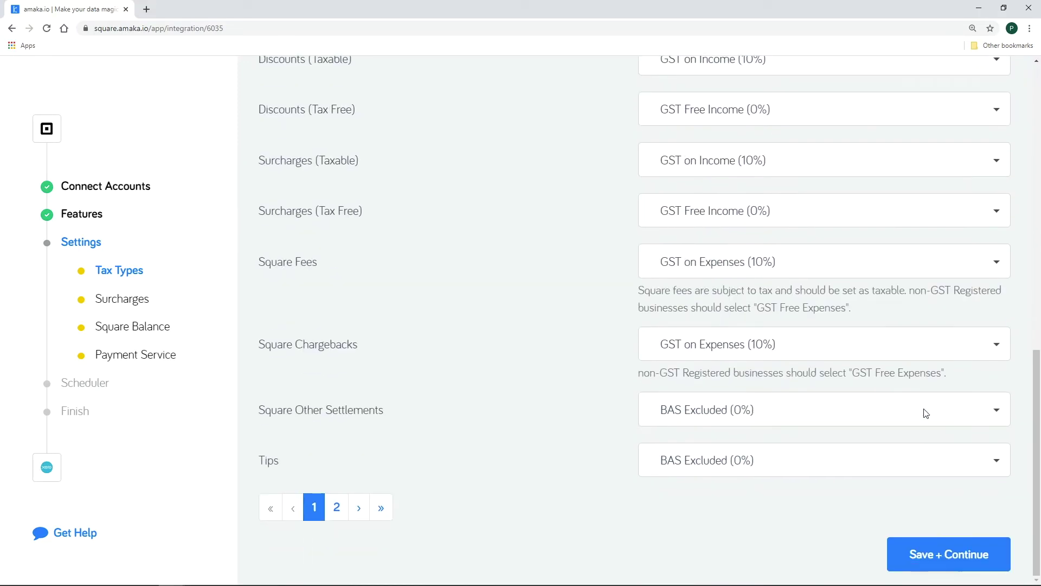
left_click_drag(261, 266, 303, 270)
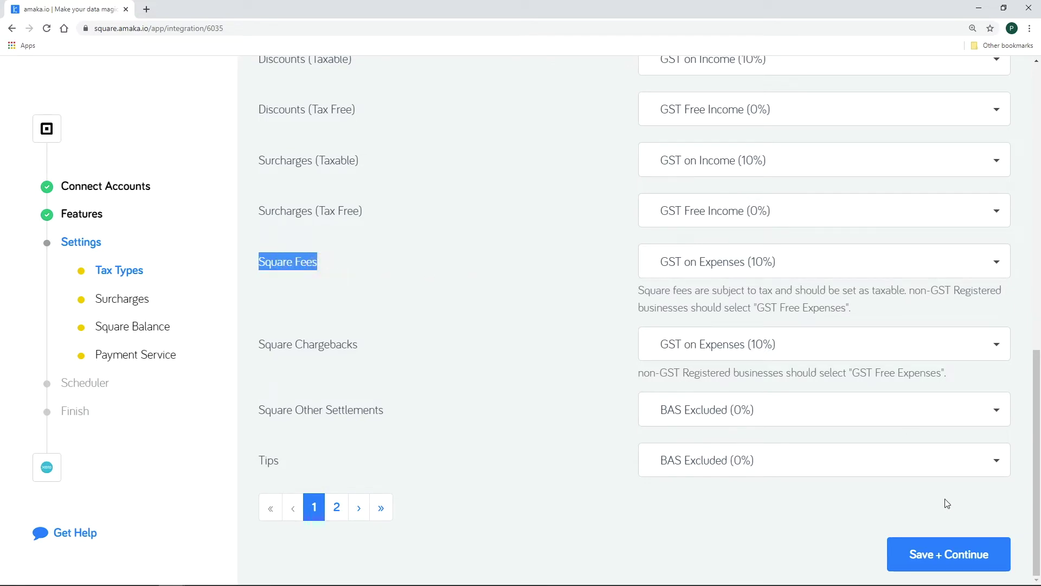
Save the tax mappings, set Surcharge to Use as Surcharge and GST to Default Behaviour, then save
left_click(997, 550)
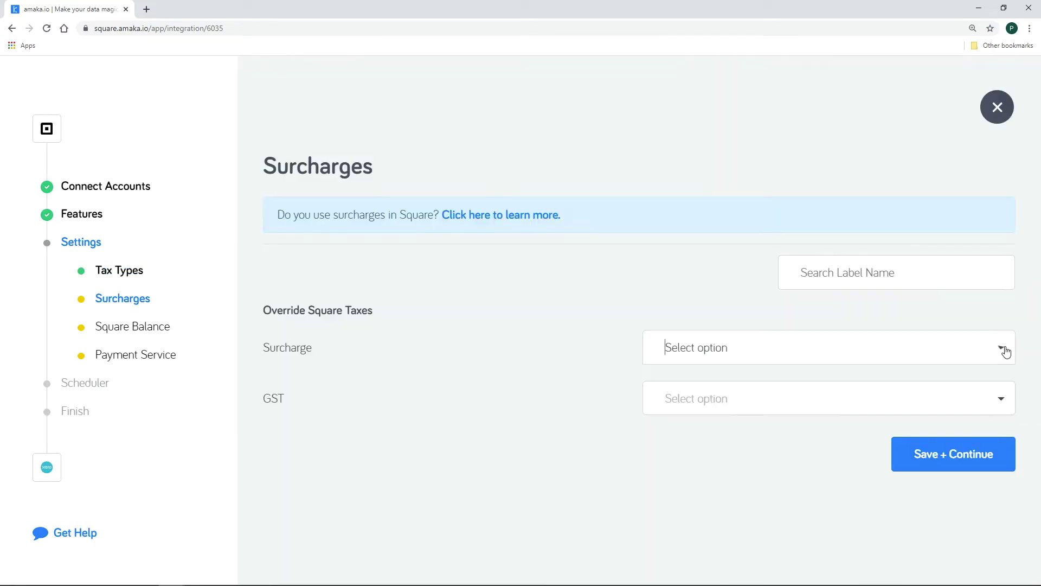
left_click(1006, 352)
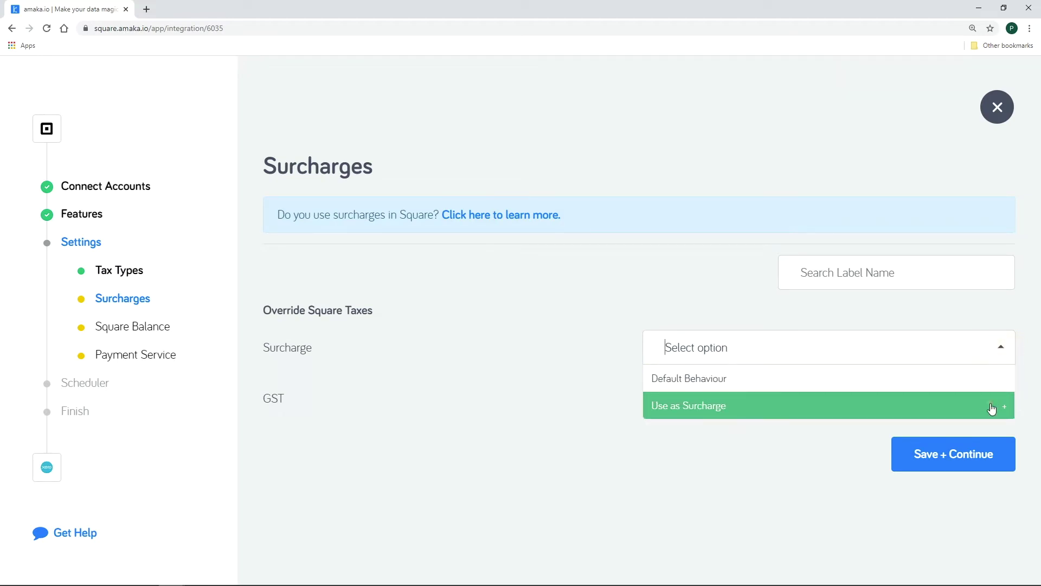
left_click(992, 408)
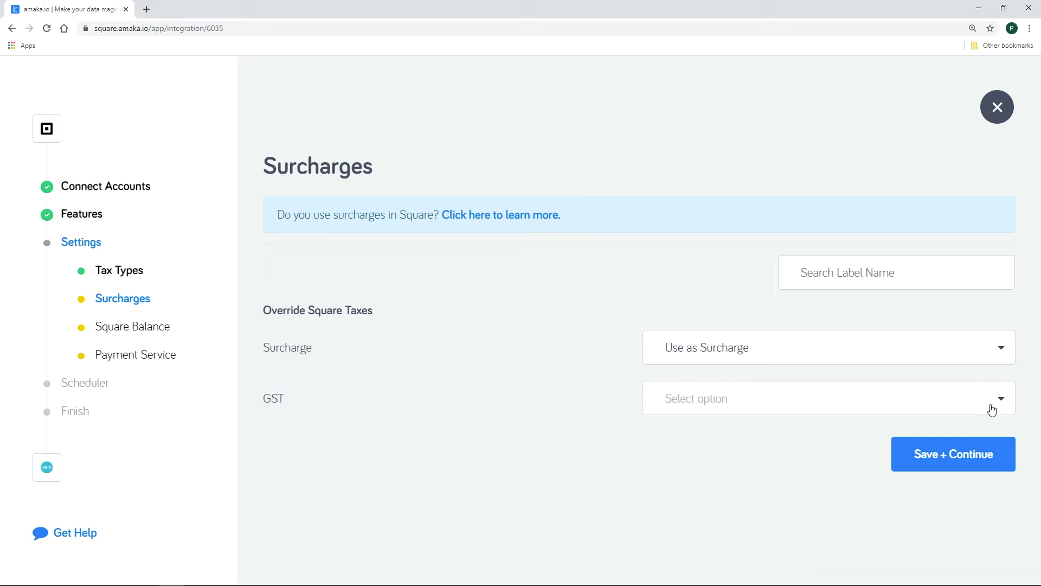
left_click(1002, 402)
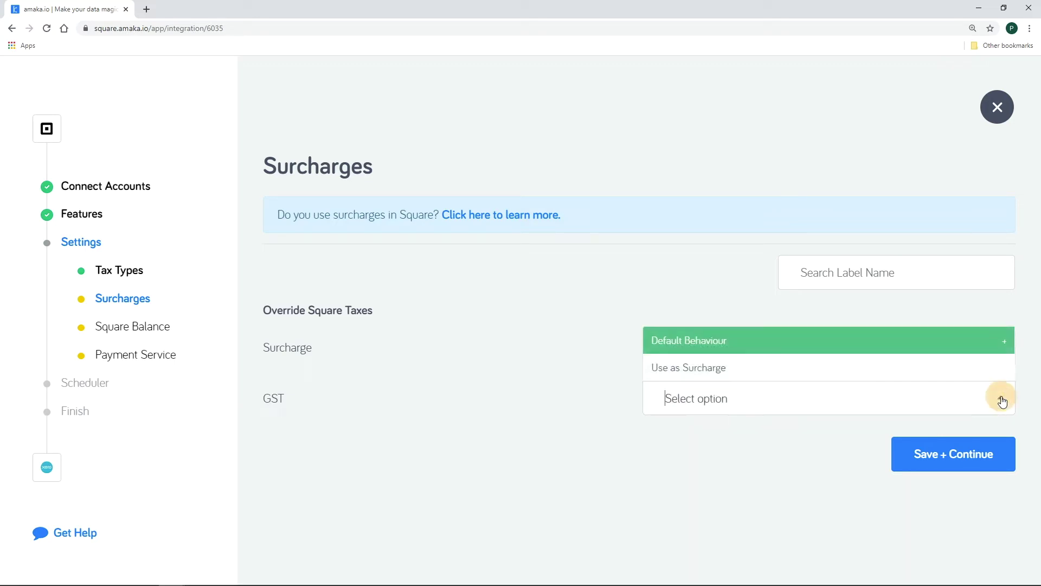
left_click(982, 352)
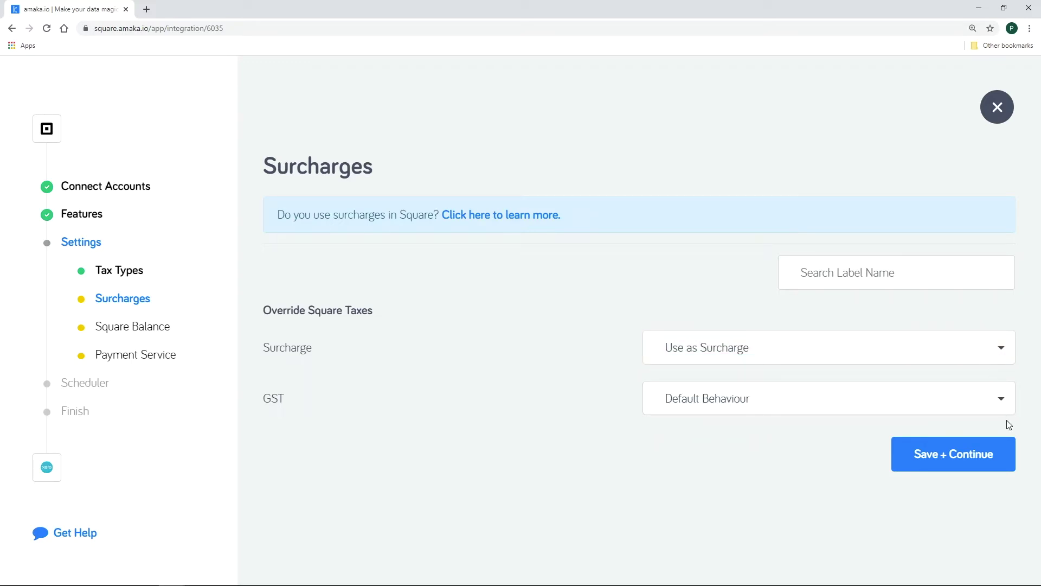
left_click(1008, 455)
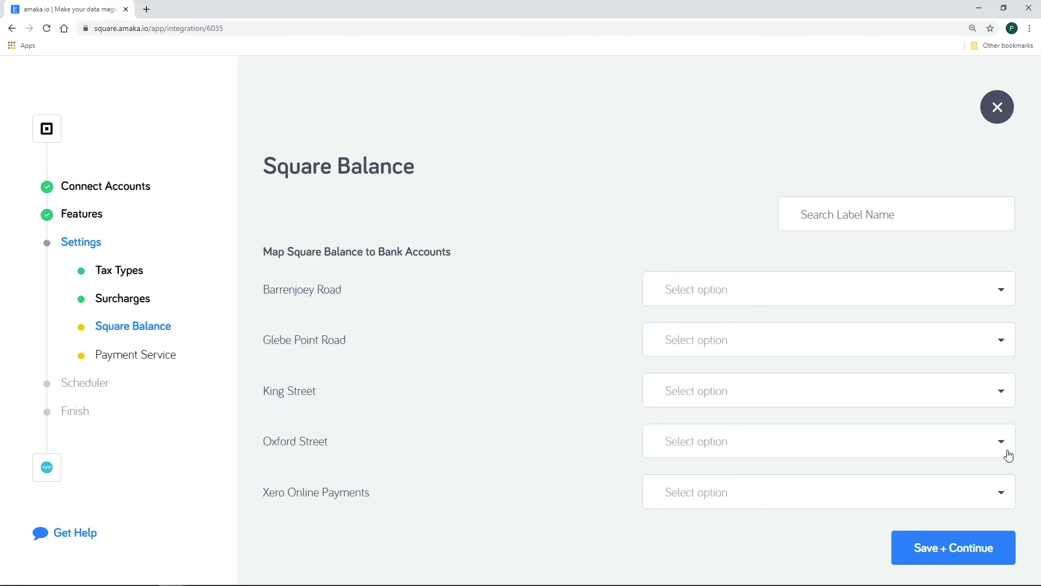
Map Barrenjoey Road and Glebe Point Road to the Business Transaction Account
left_click(1002, 292)
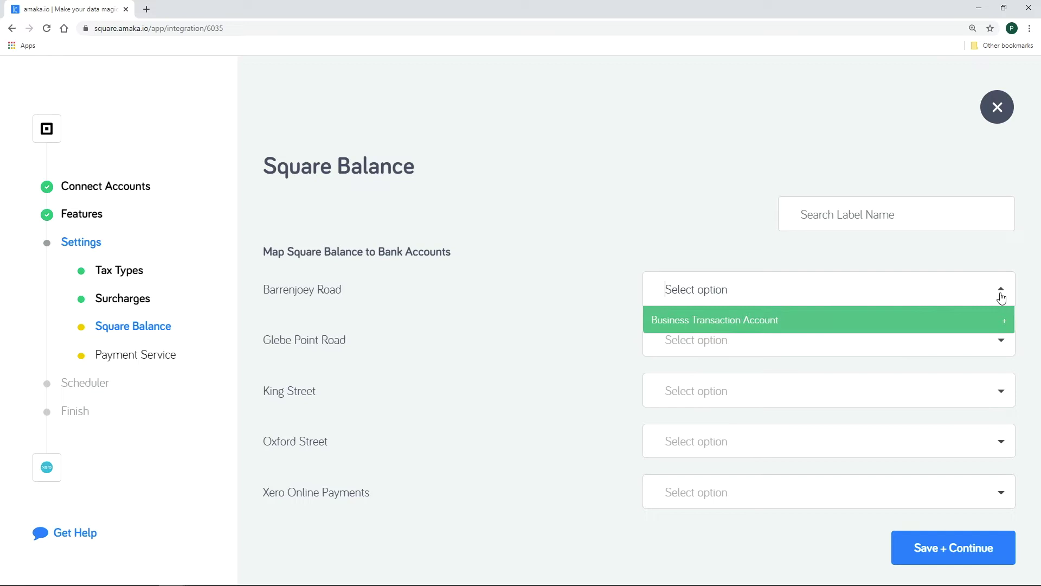
left_click(1001, 292)
left_click(1002, 293)
left_click(998, 321)
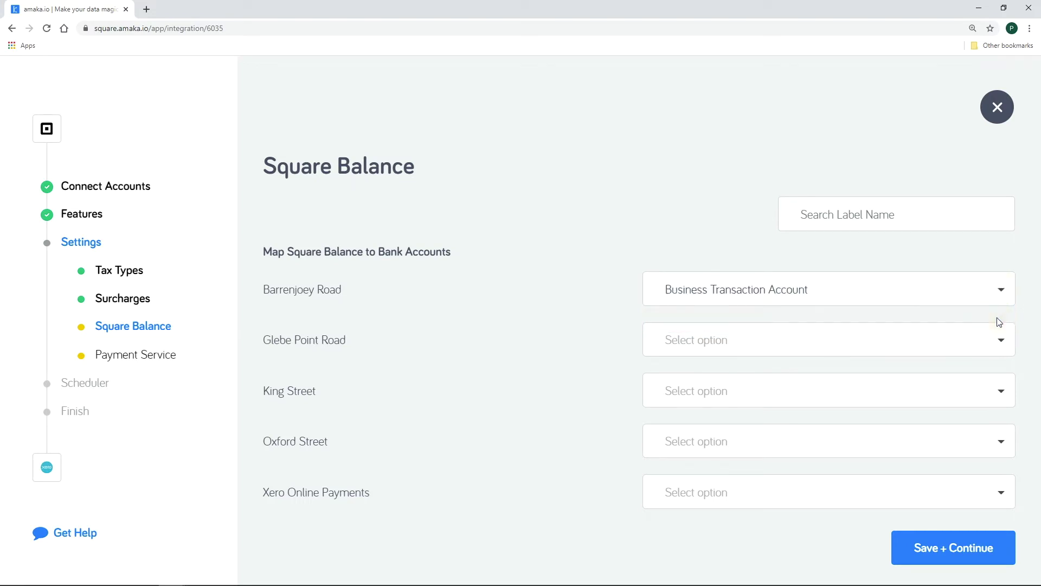
left_click(1001, 341)
left_click(985, 371)
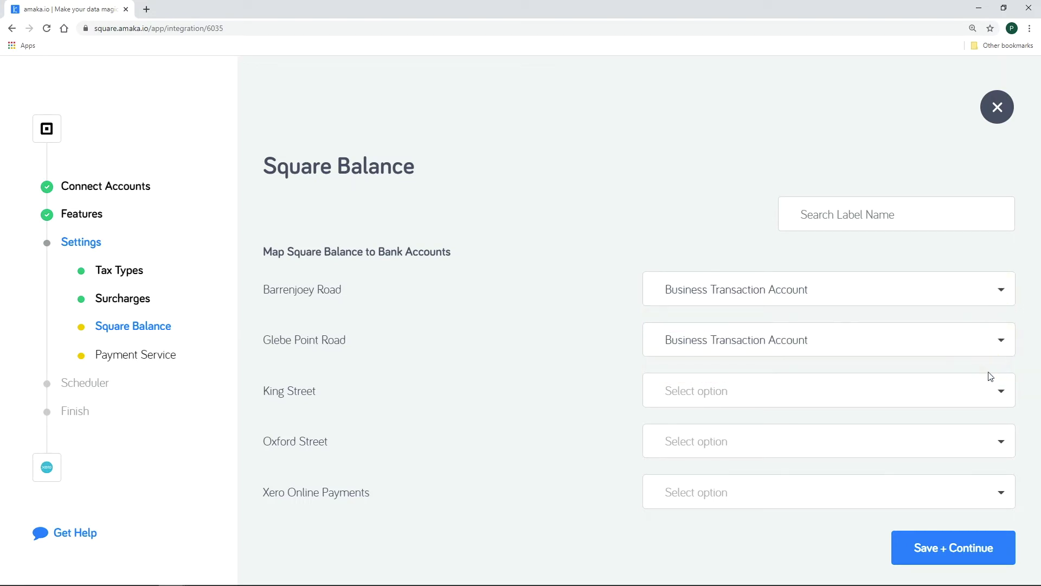
Map King Street, Oxford Street and Xero Online Payments to Business Transaction Account, then save
left_click(999, 393)
left_click(964, 360)
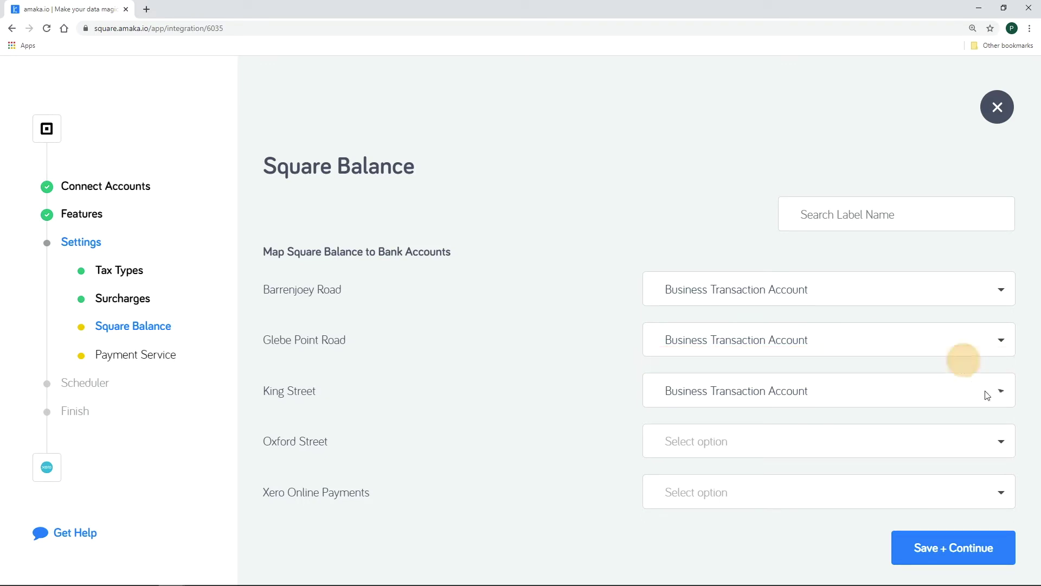
left_click(998, 442)
left_click(926, 415)
left_click(991, 488)
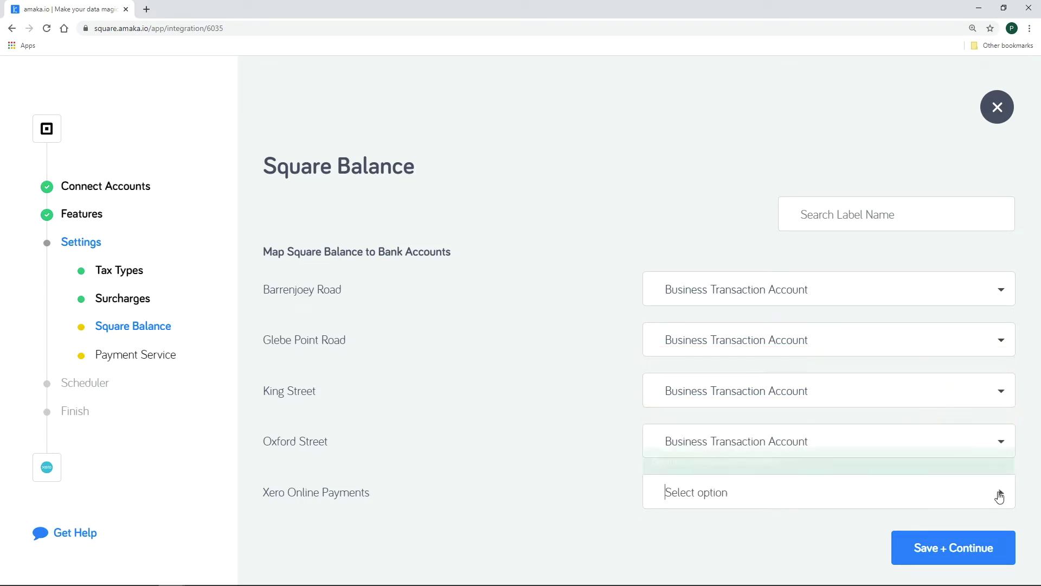
left_click(848, 467)
left_click(953, 547)
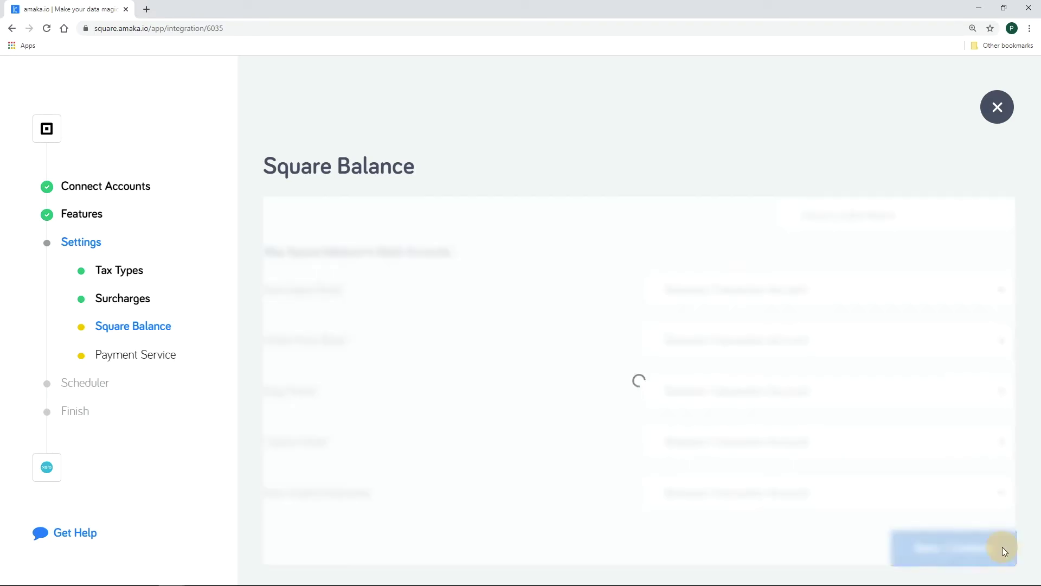
Choose the Standard invoice branding theme and Barrenjoey Road location for the payment service, then save
left_click(997, 217)
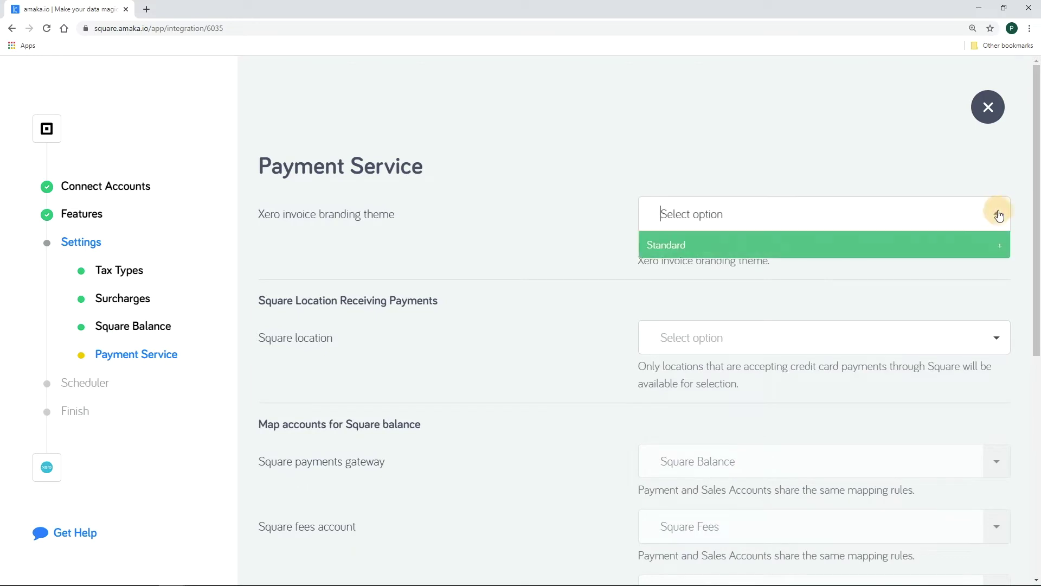
left_click(950, 244)
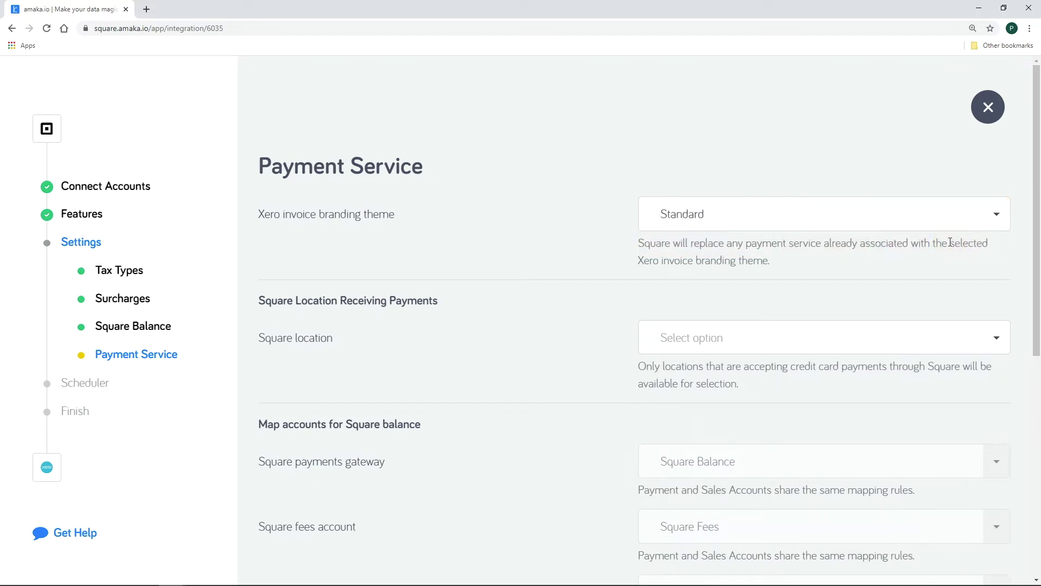
left_click(998, 341)
left_click(821, 365)
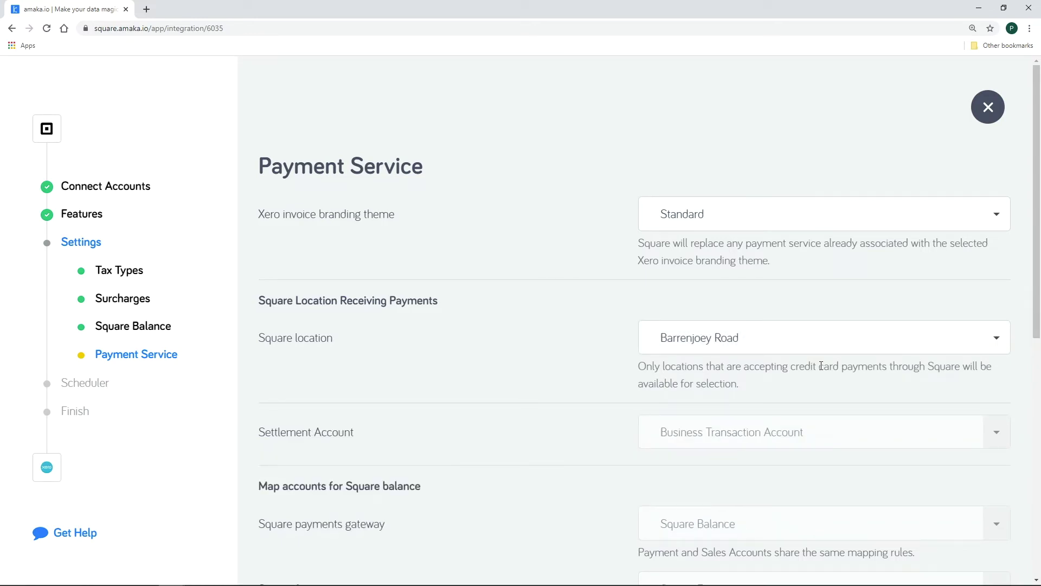
scroll(1009, 430, "down", 8)
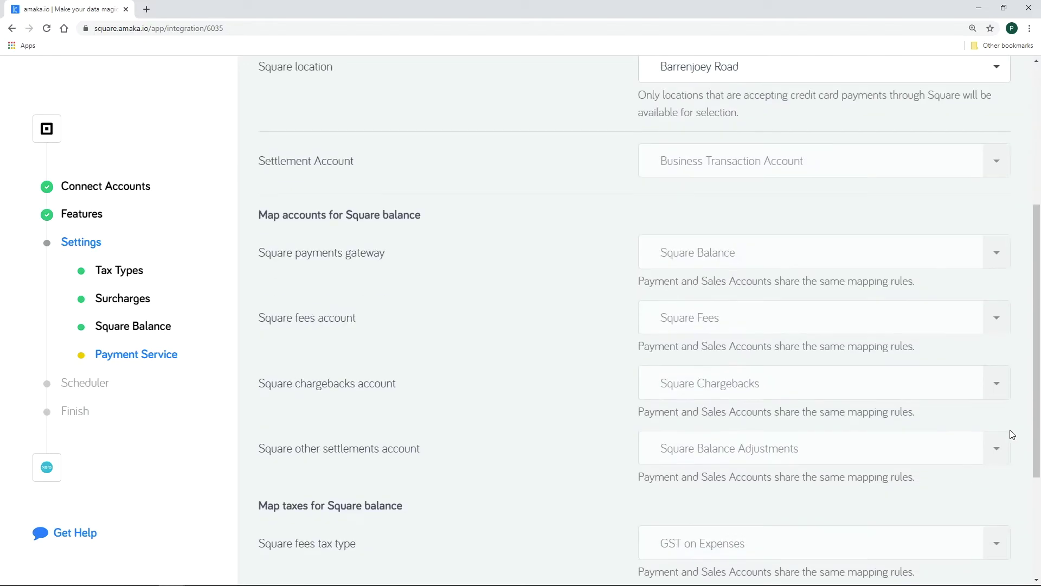
left_click(998, 554)
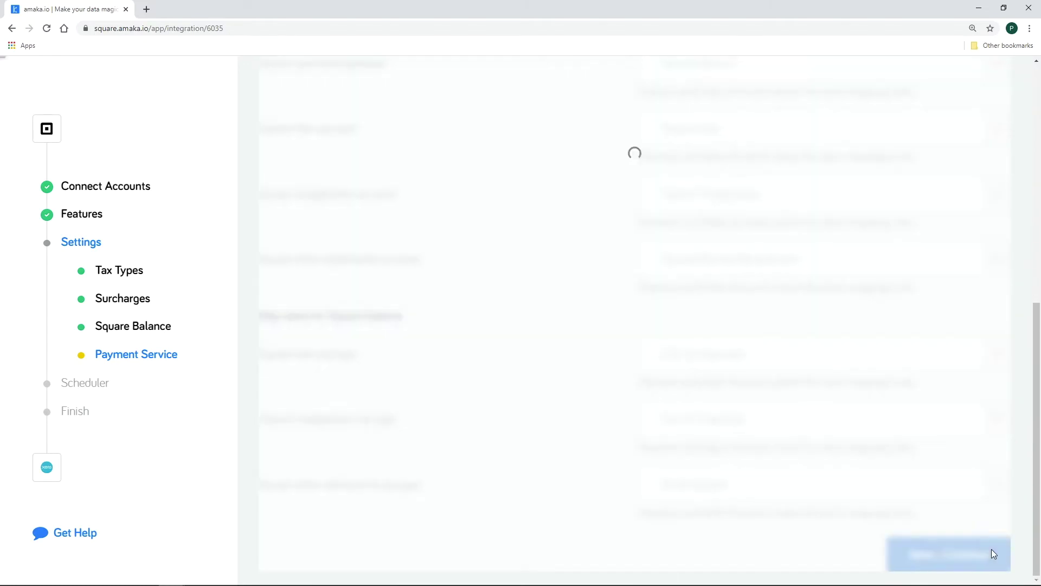
Pick 9 April 2020 as the Start sync data from date in the calendar and save
left_click(540, 318)
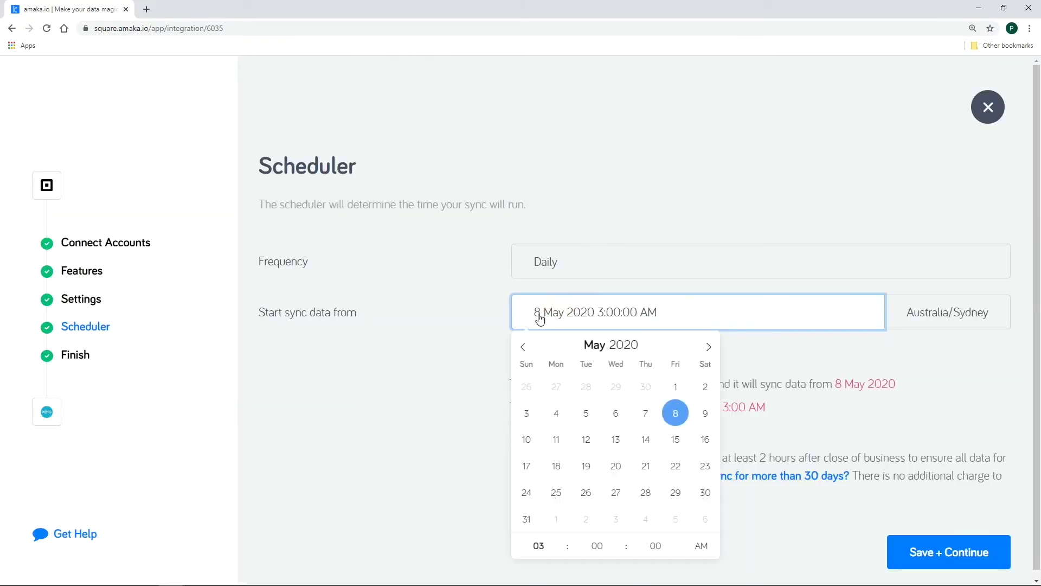
left_click(523, 347)
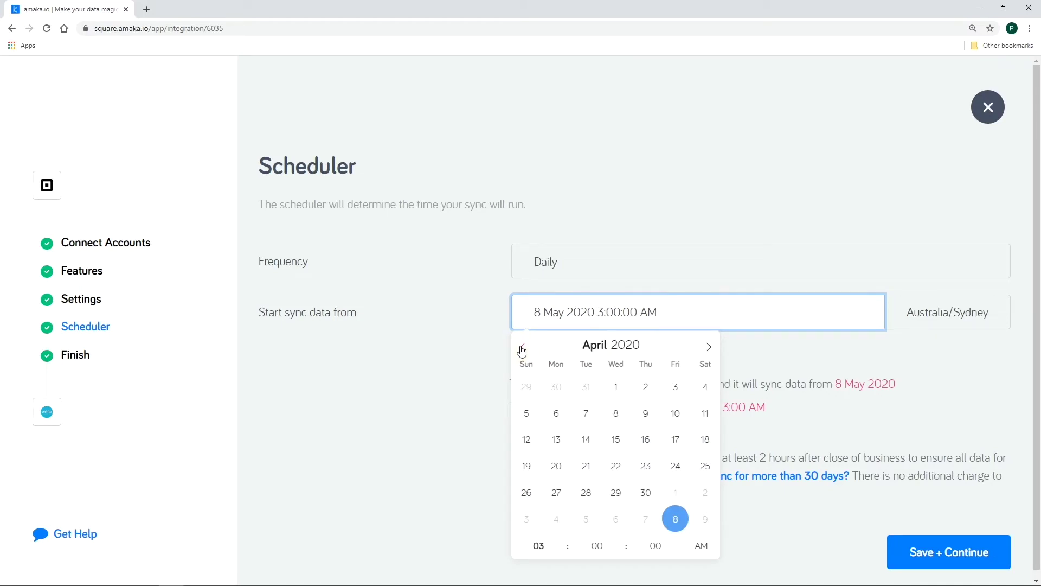
left_click(551, 541)
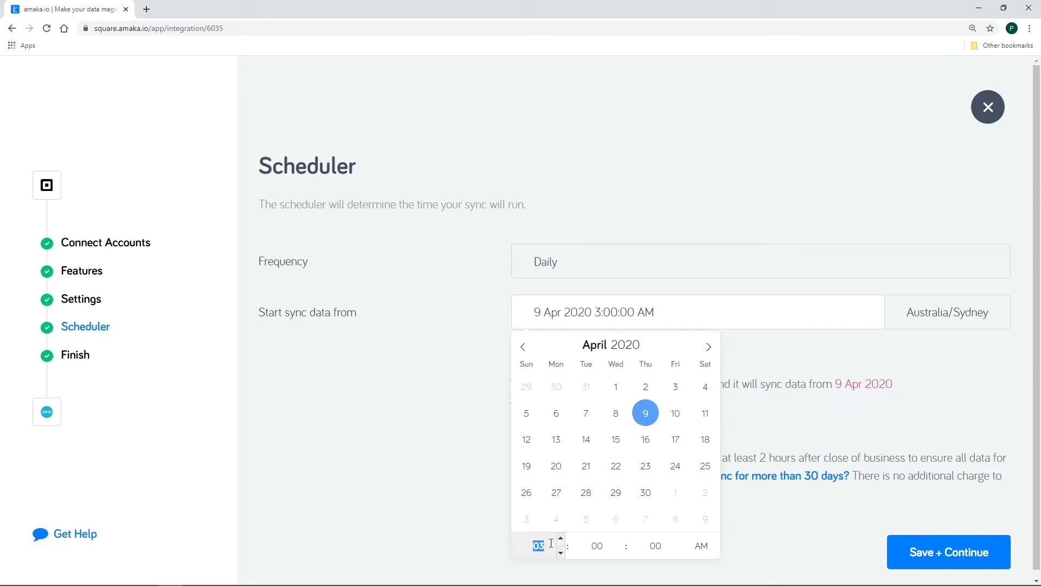
key("Return")
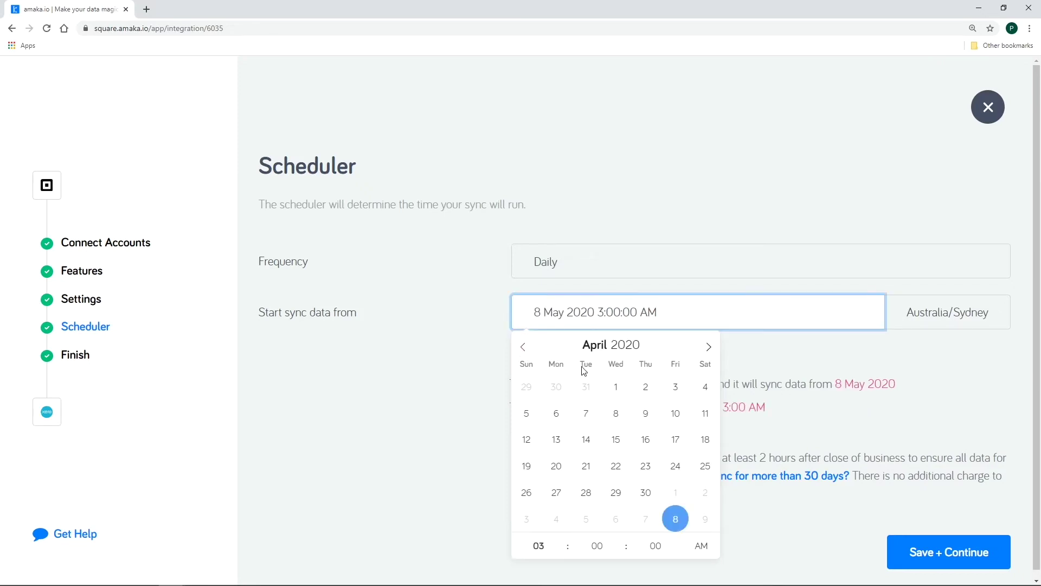
left_click(646, 413)
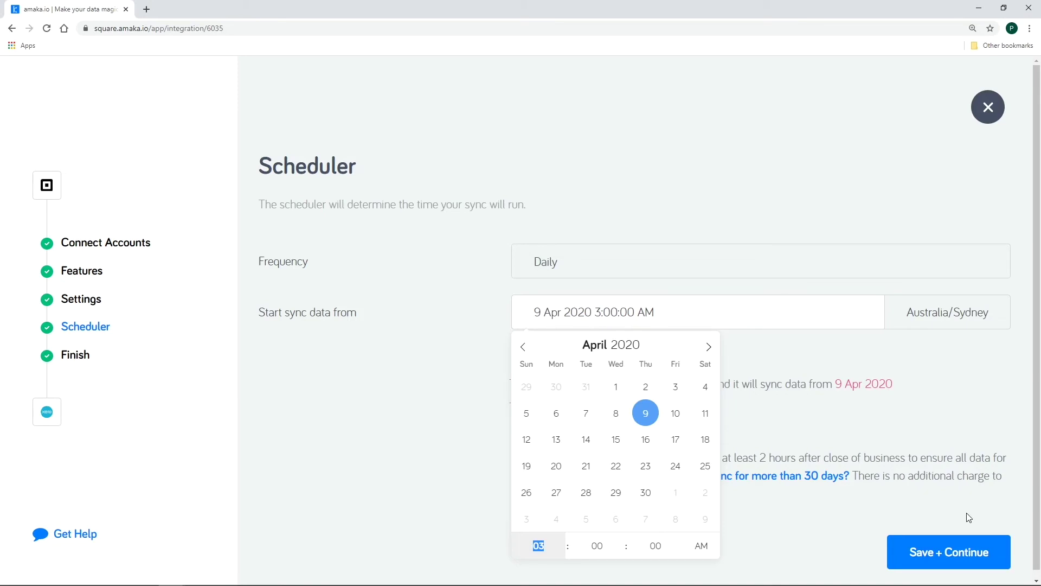
left_click(1000, 551)
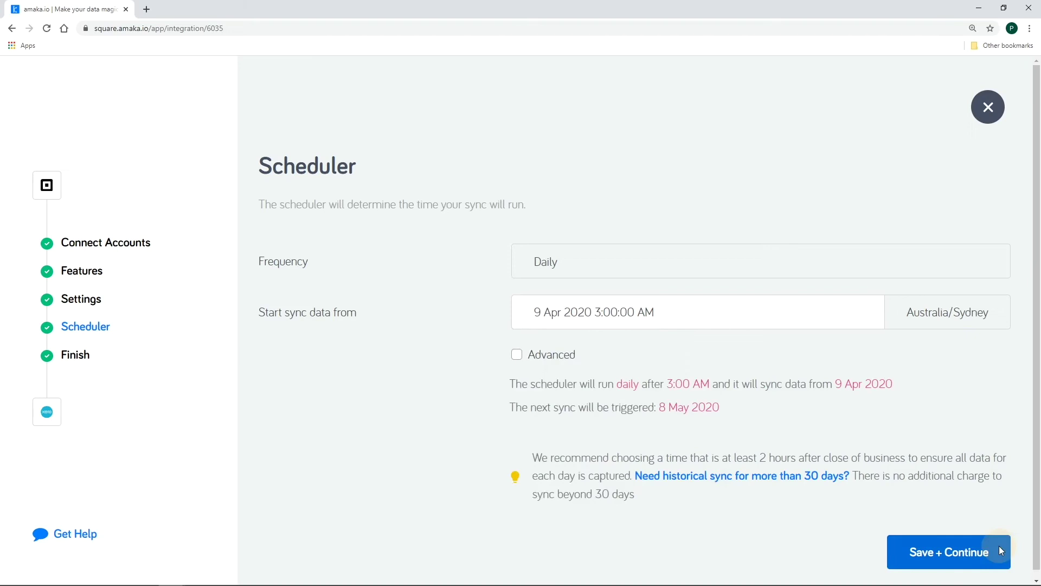
Complete the setup with Activate Integration left on and go to the integrations list
left_click(999, 549)
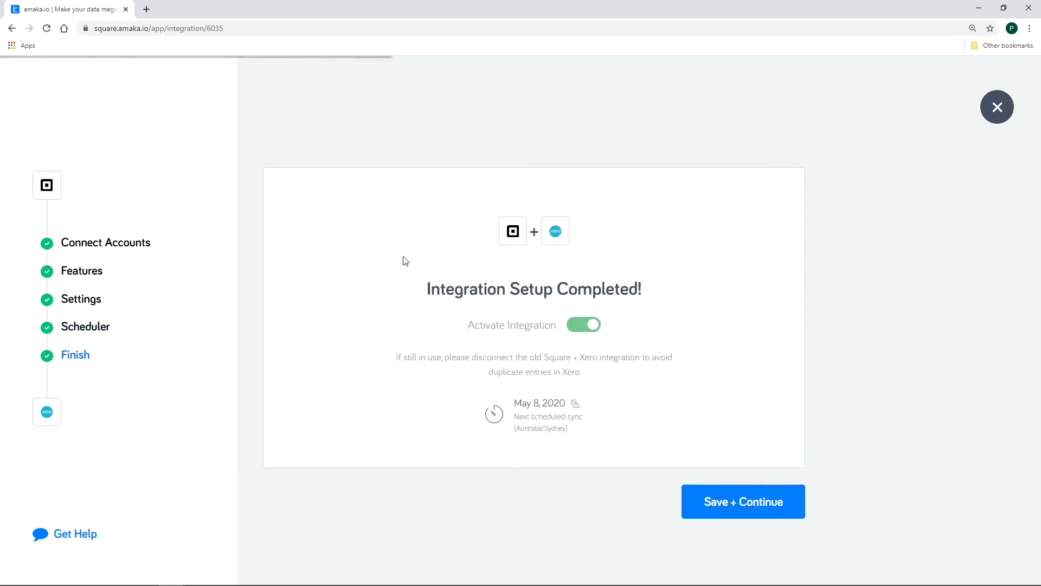
left_click_drag(513, 402, 582, 425)
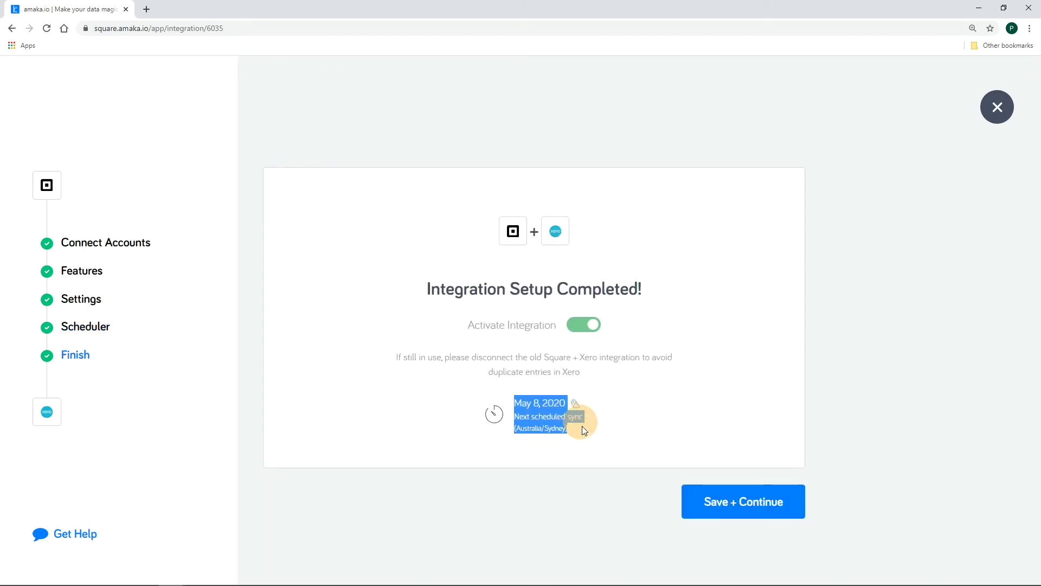
left_click(793, 499)
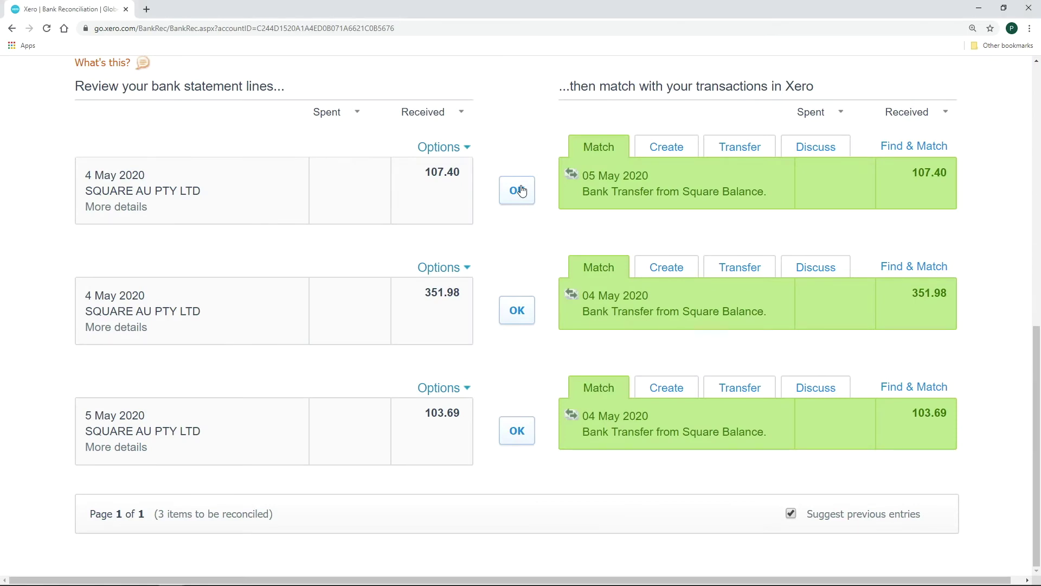
Confirm the matches for the 107.40, 351.98 and 103.69 Square statement lines
left_click(516, 188)
left_click(517, 311)
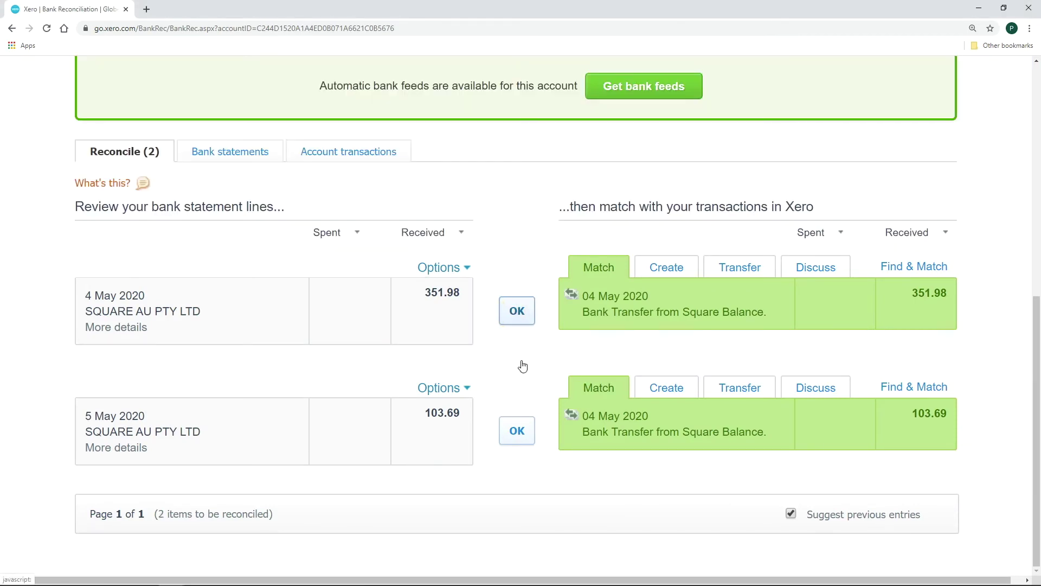
left_click(517, 431)
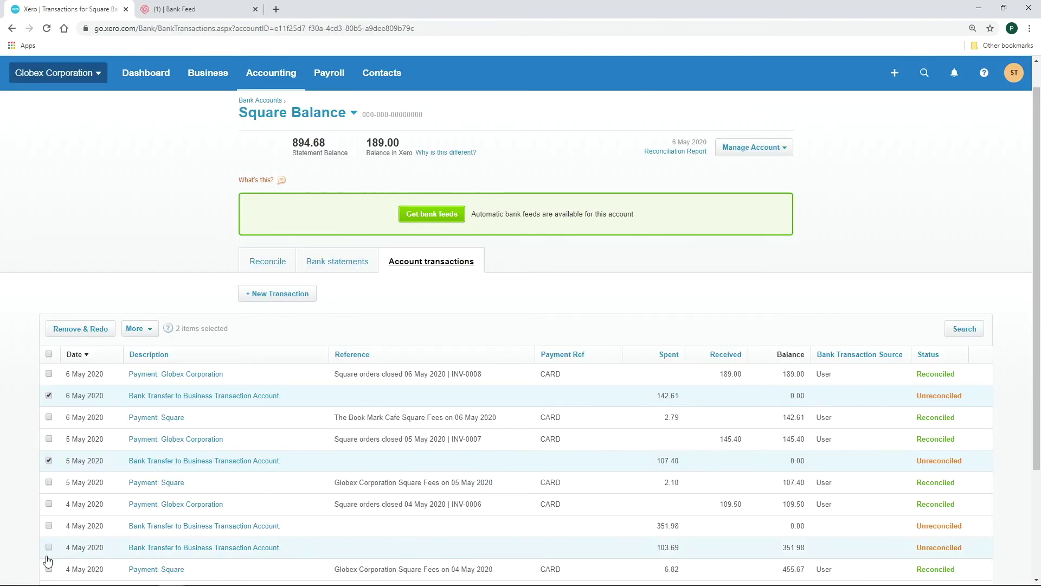
Select the four unreconciled transfers, including 103.69, and mark them reconciled via More
left_click(49, 526)
left_click(49, 547)
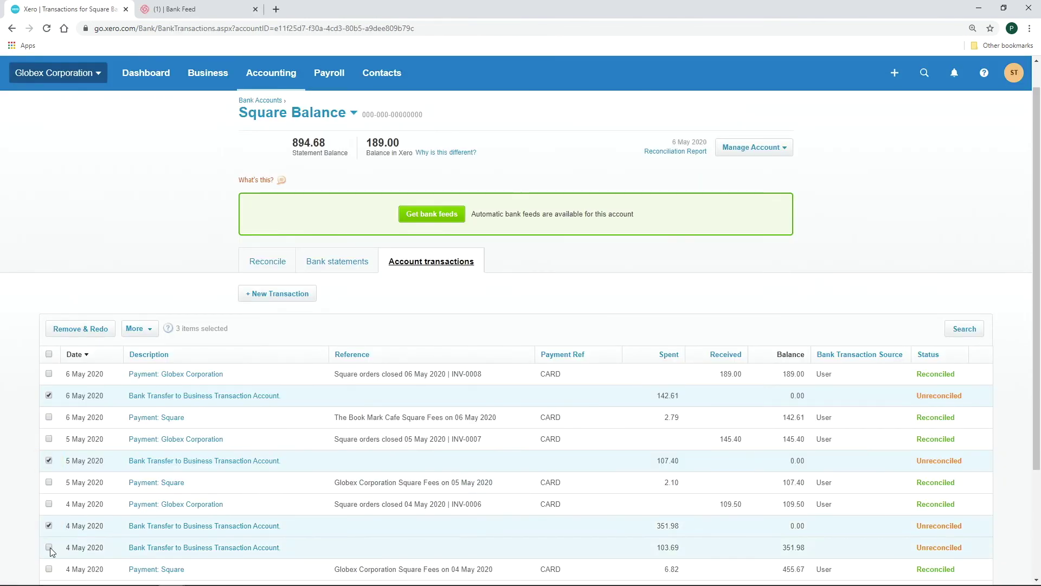
left_click(142, 328)
left_click(198, 346)
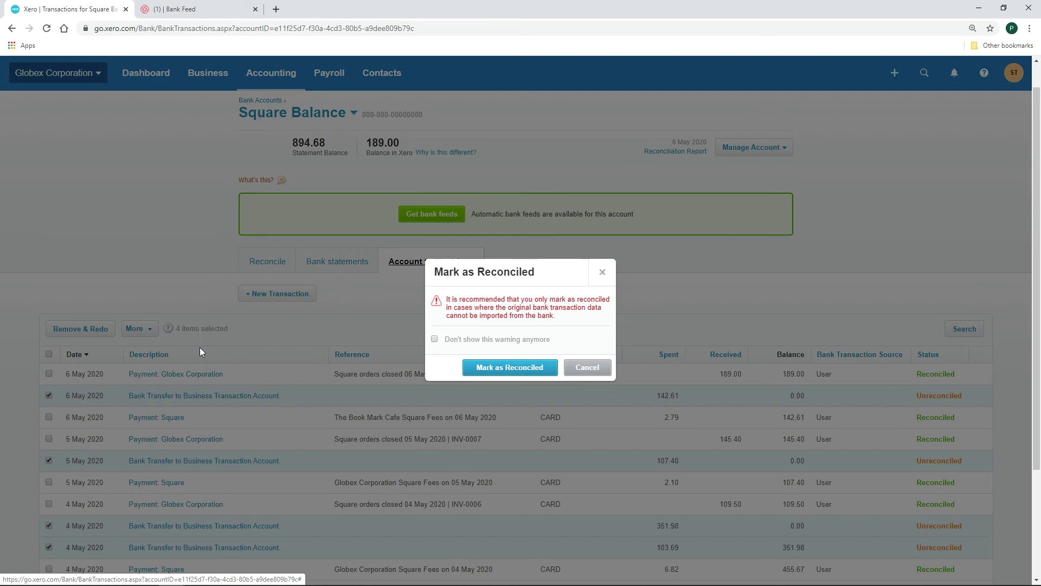
left_click(549, 368)
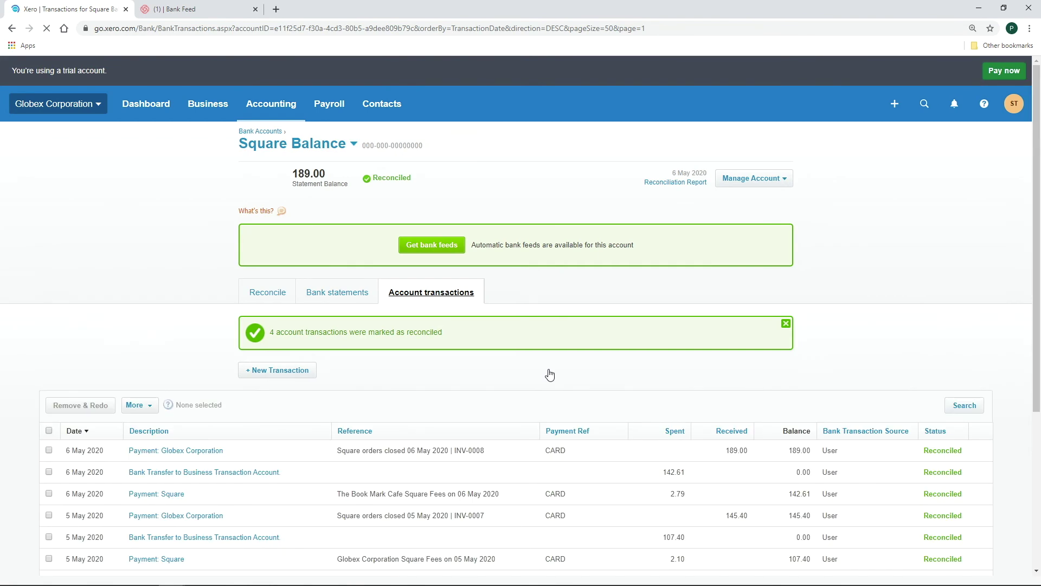
scroll(549, 374, "down", 1)
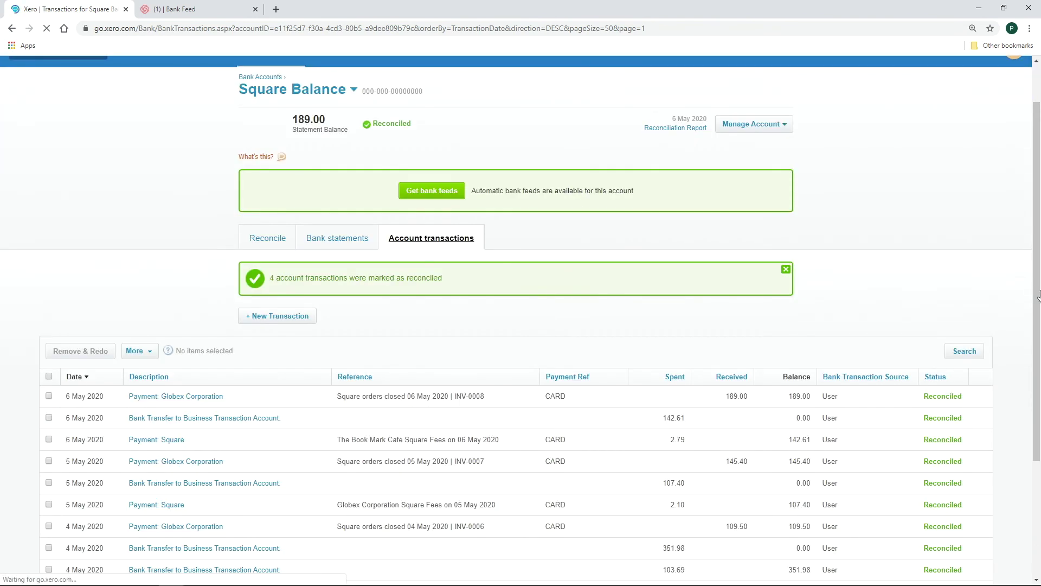